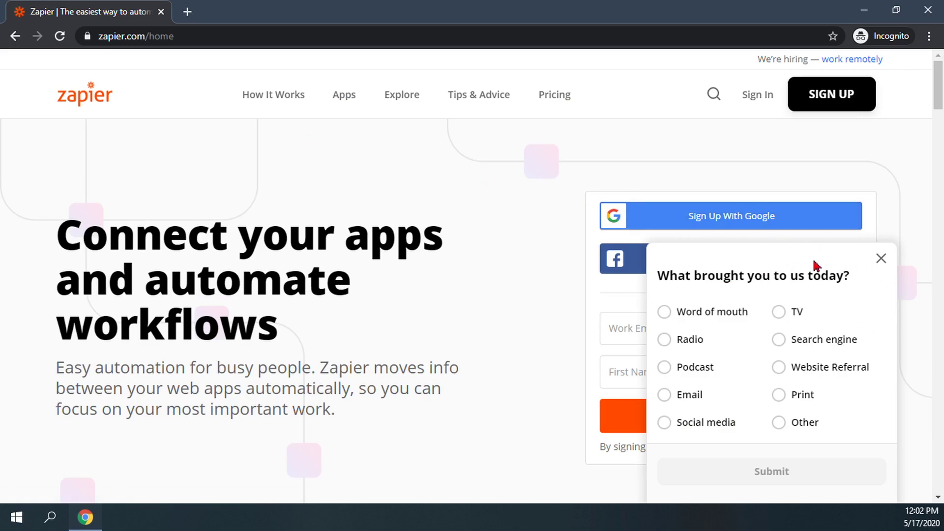
Step: Dismiss the survey popup and fill in the work e-mail address and first name
click(882, 259)
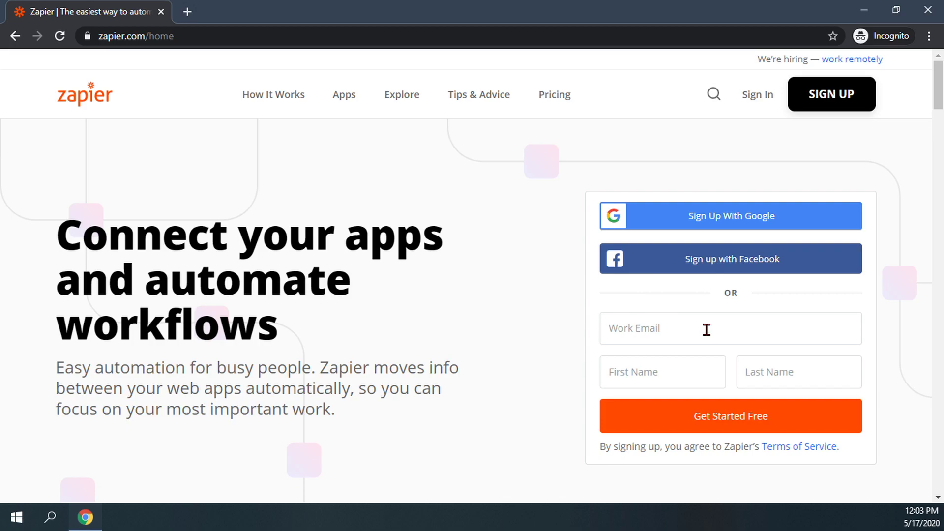
click(725, 333)
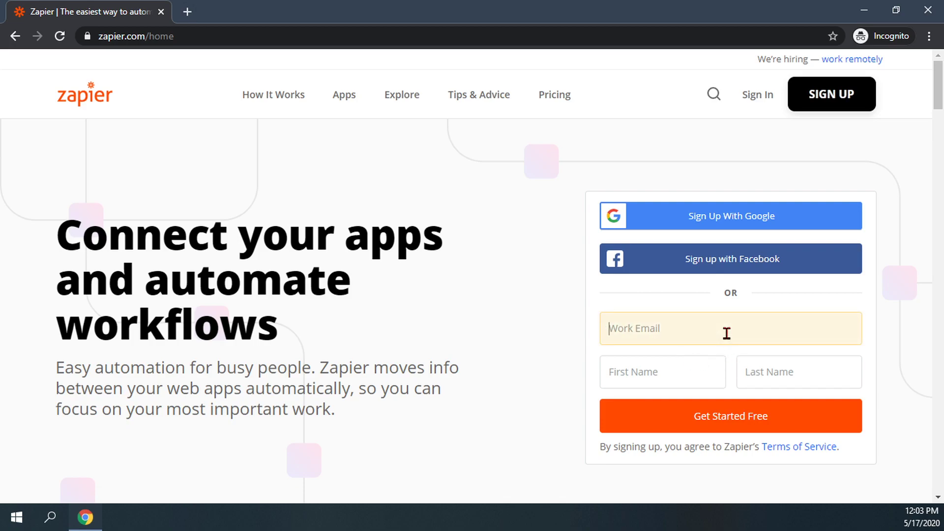
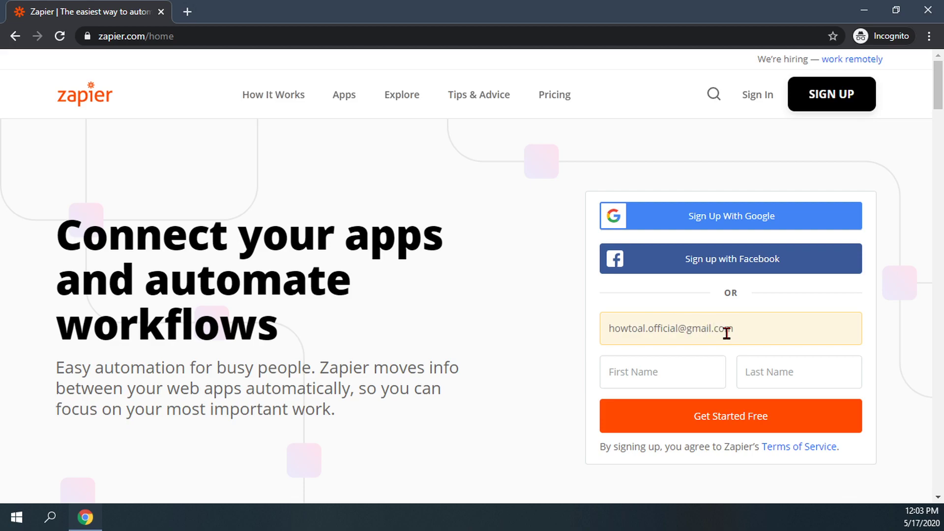
click(689, 369)
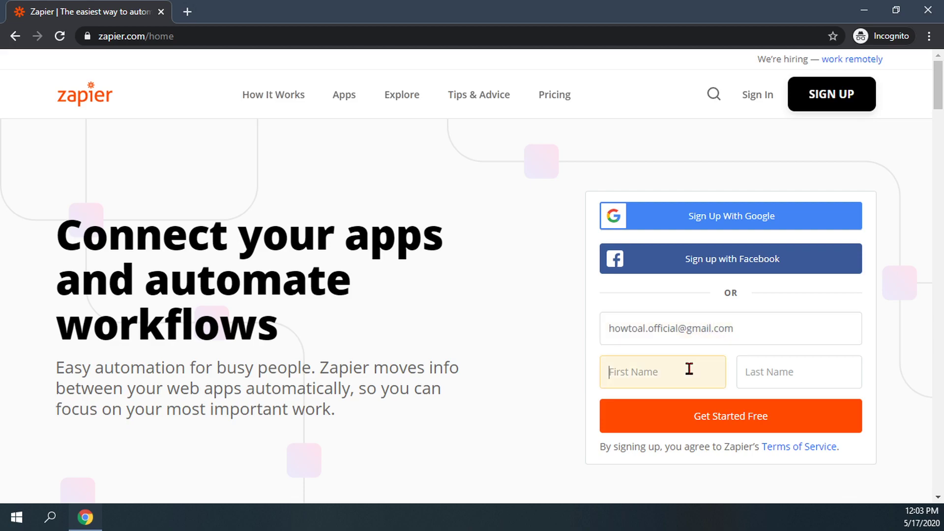
text(HowTo)
click(783, 372)
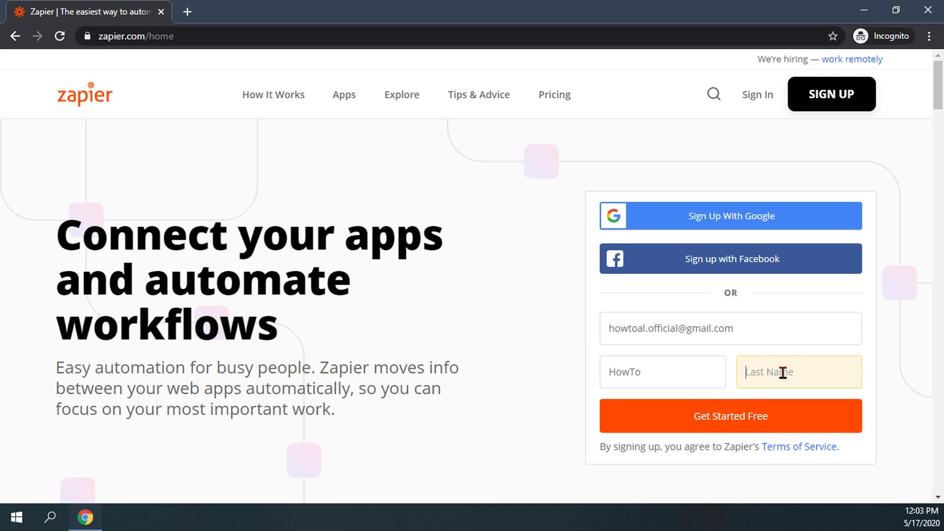
Step: Complete the last name, submit the details, then enter an account password and sign up
text(Al)
click(756, 430)
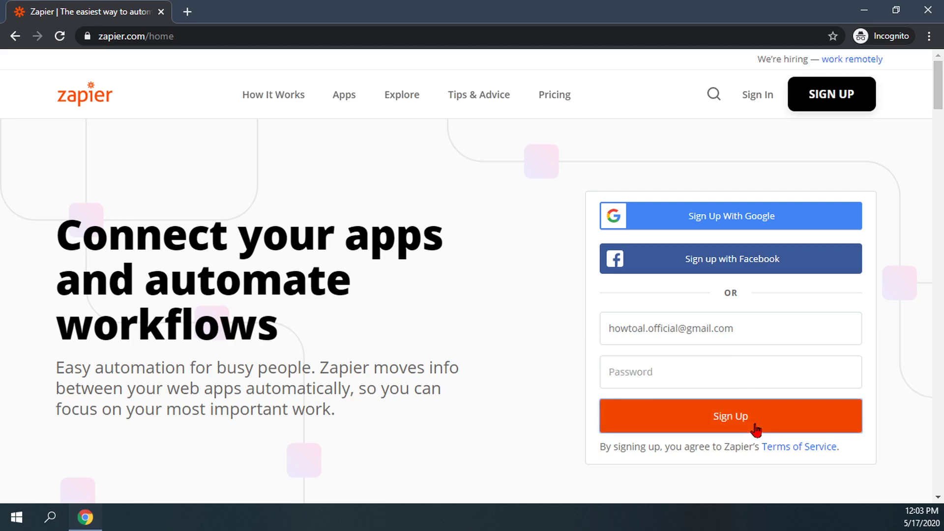
click(681, 370)
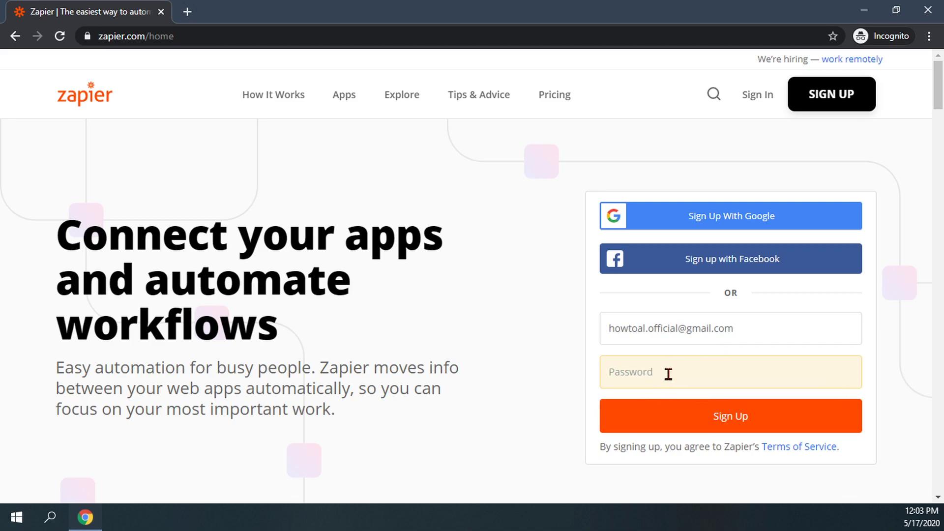
text(••)
click(735, 418)
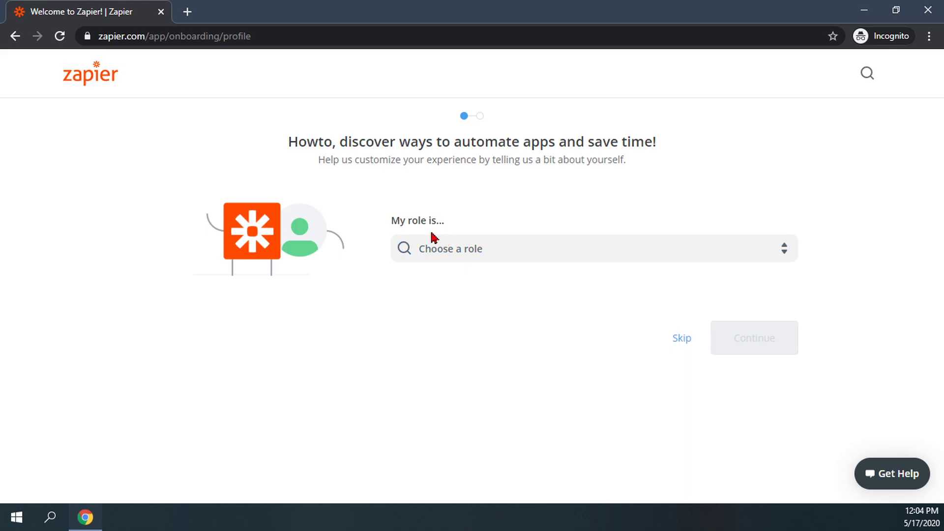
Step: Choose Other from the role dropdown on the profile page
click(773, 251)
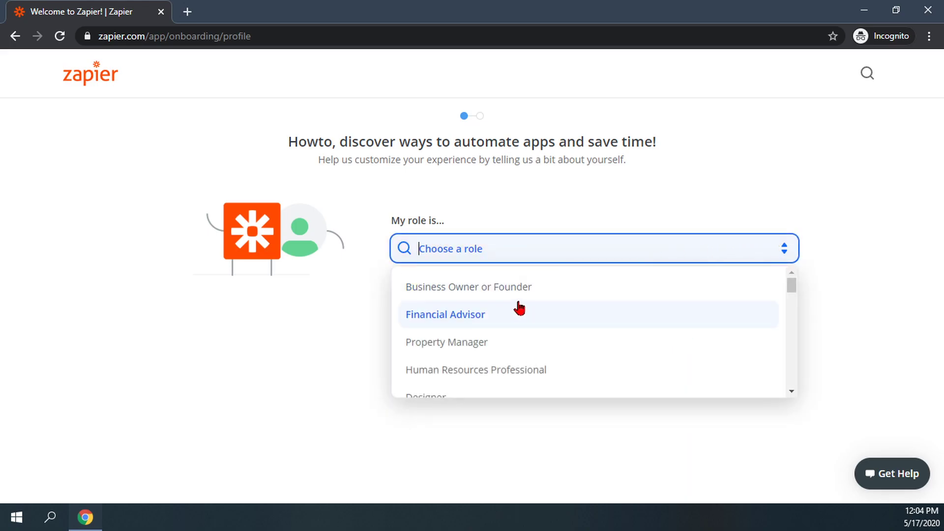
scroll(499, 332, down, 1)
scroll(498, 330, down, 3)
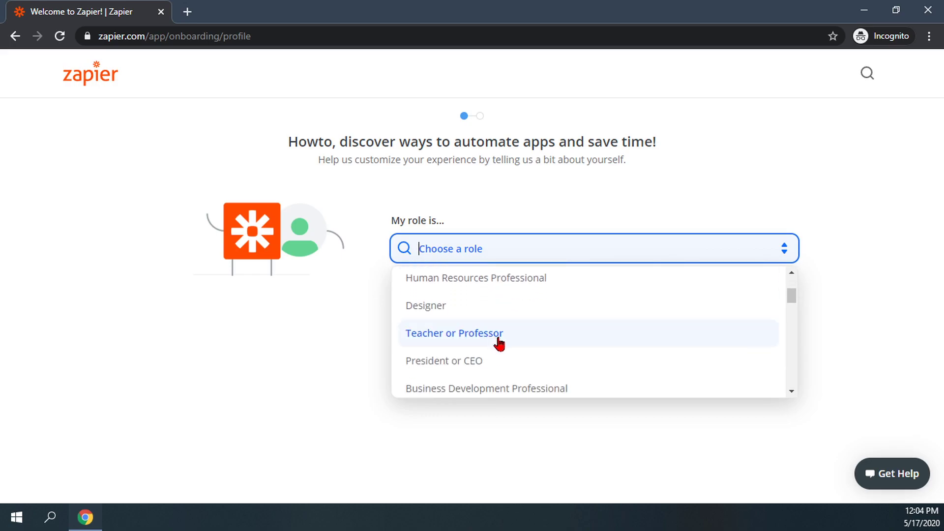
scroll(498, 348, down, 3)
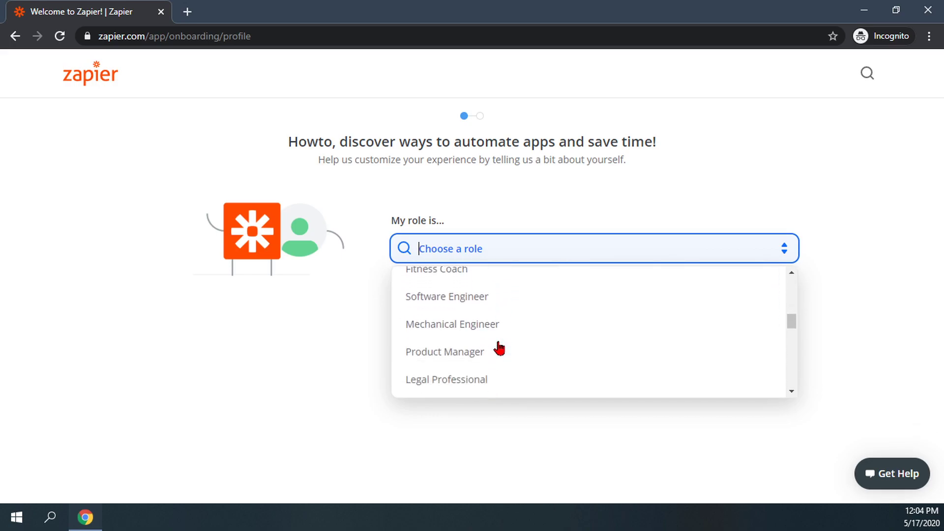
scroll(499, 349, down, 5)
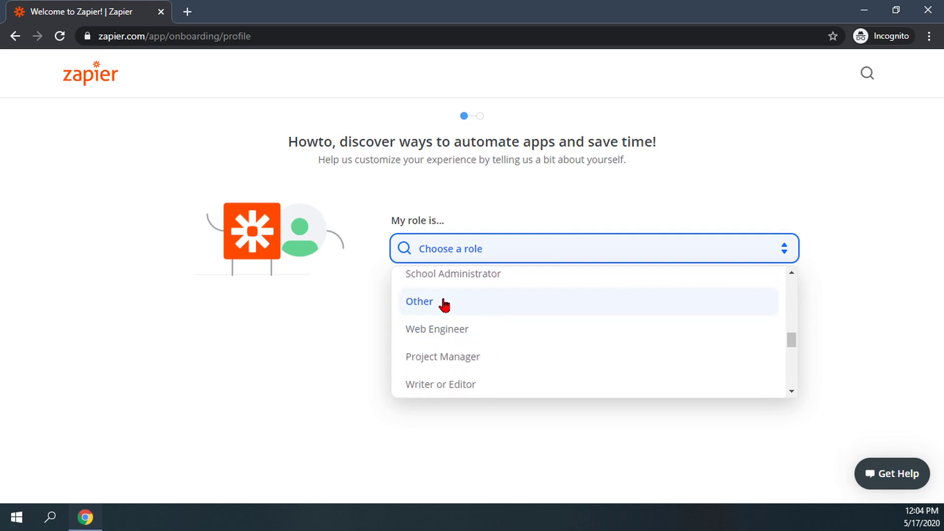
click(445, 305)
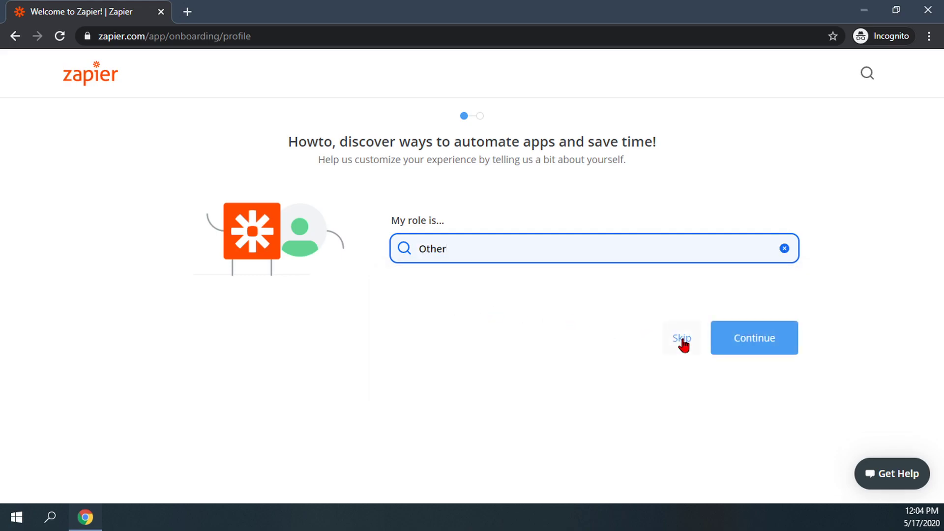
Step: Continue to the apps step and select Discord, YouTube and Gmail
click(748, 343)
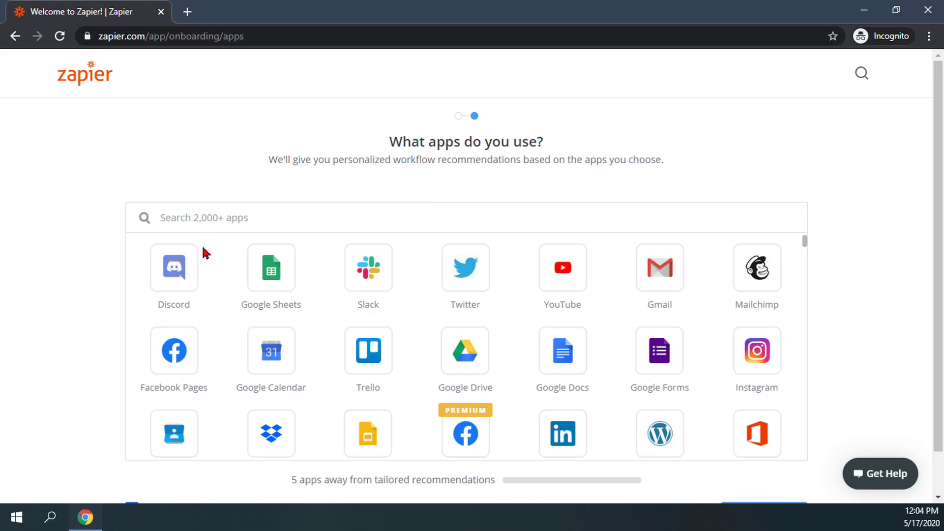
click(176, 278)
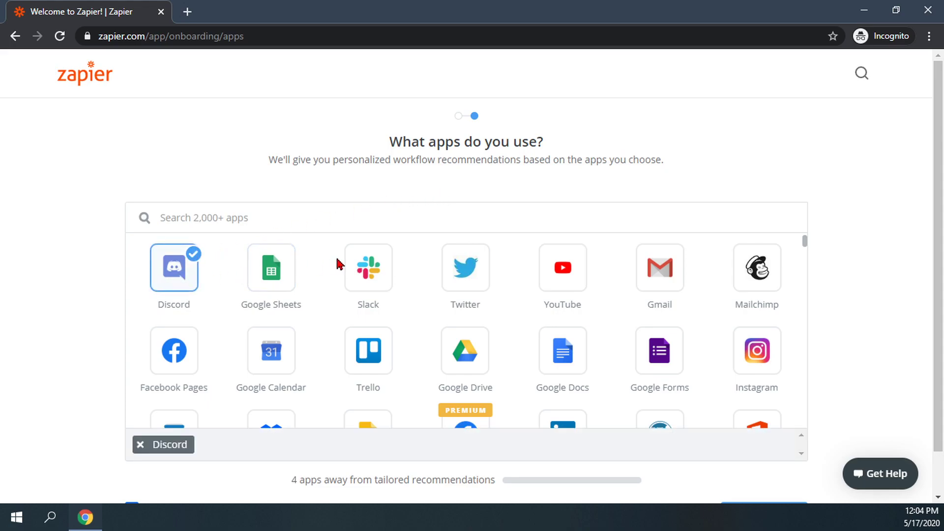
click(565, 271)
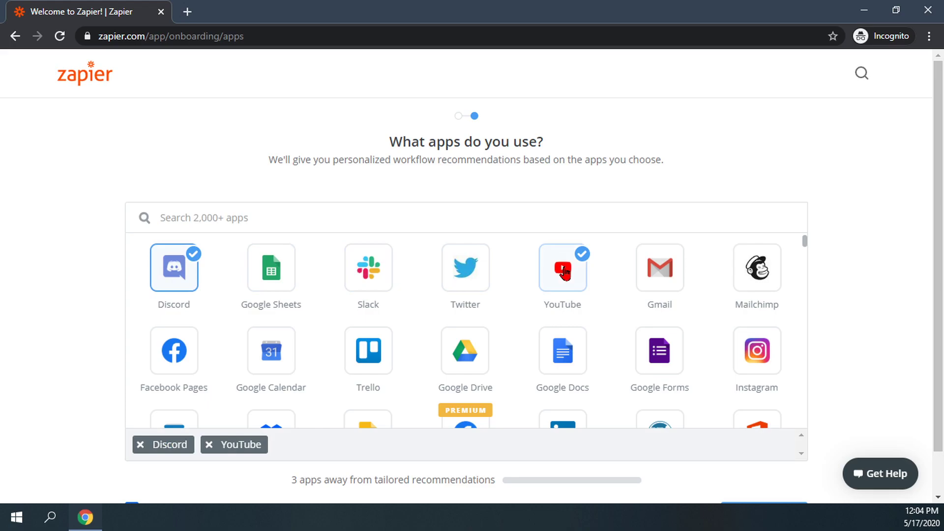
click(658, 274)
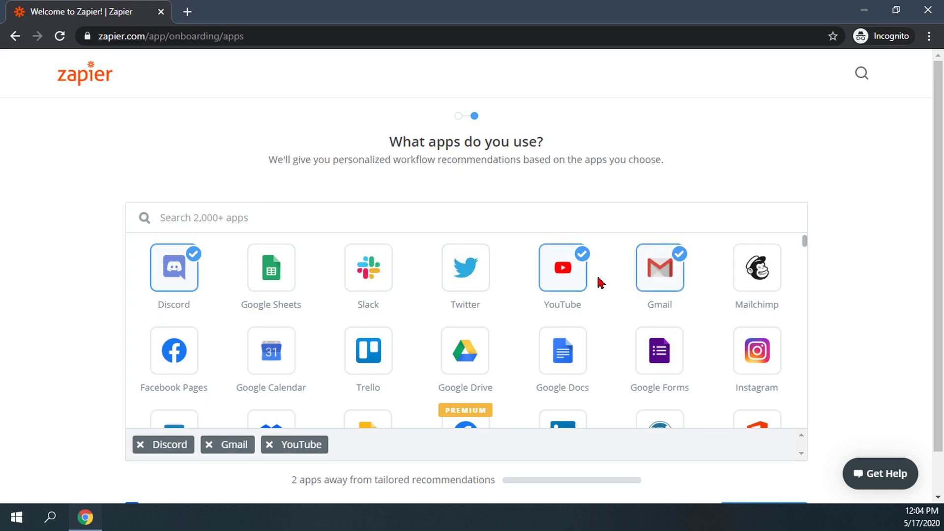
Step: Select Microsoft Excel further down the app grid and browse the remaining apps
scroll(424, 299, down, 1)
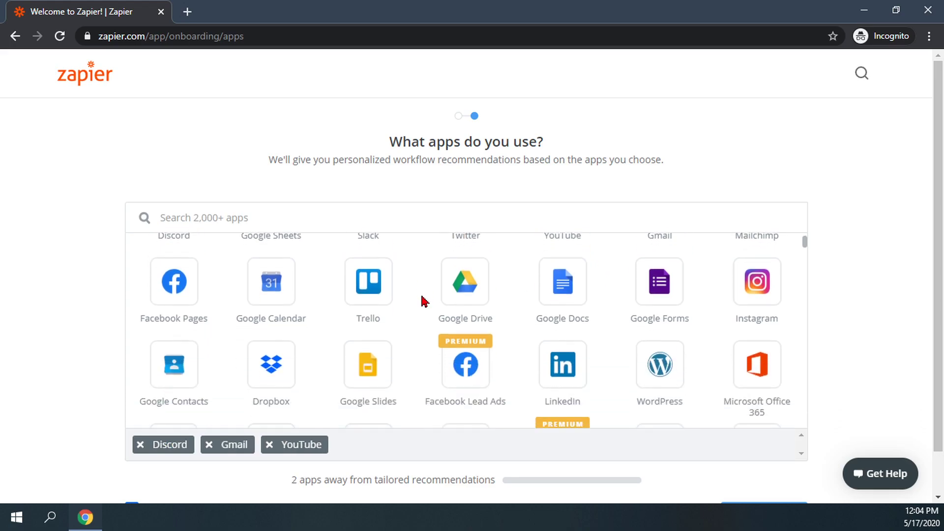
scroll(567, 310, down, 1)
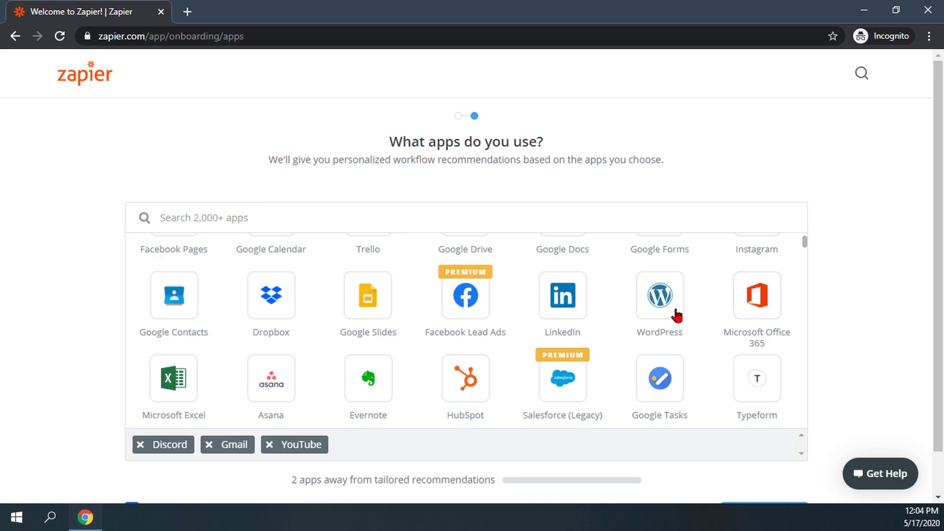
scroll(674, 317, down, 2)
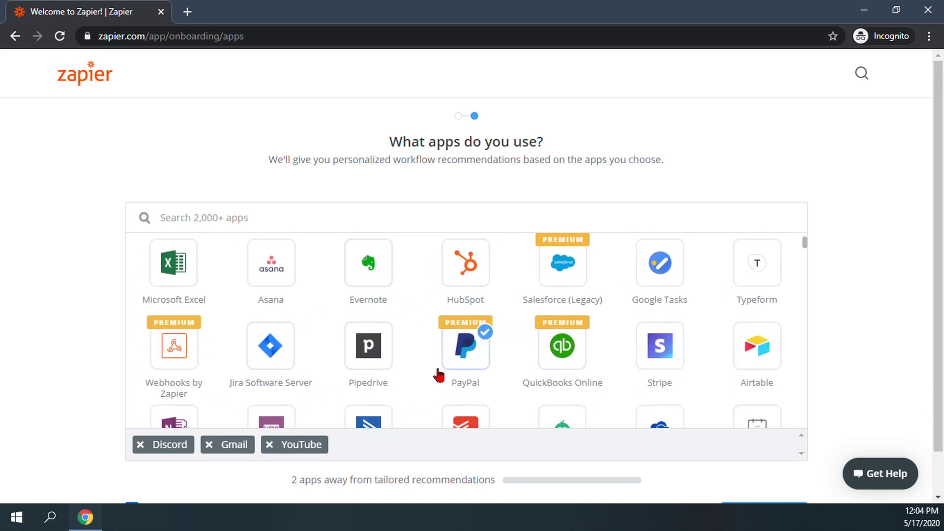
click(172, 272)
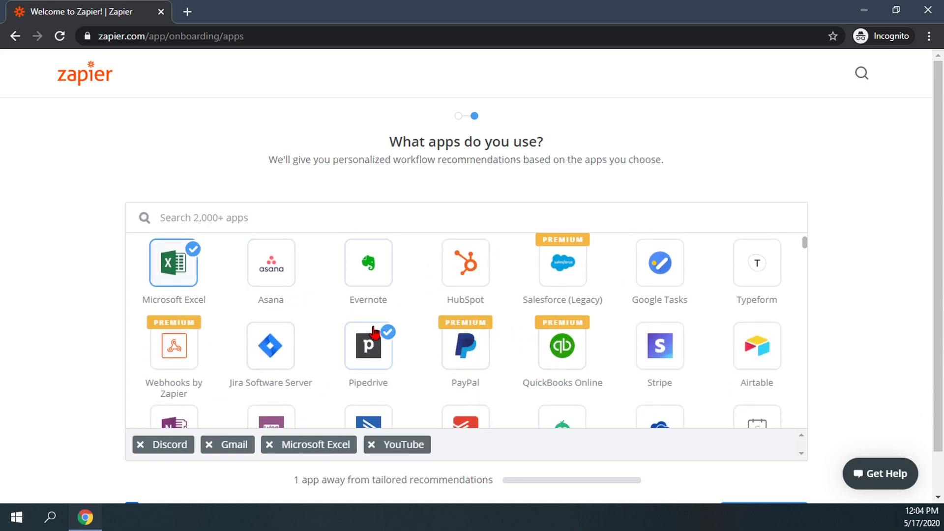
scroll(443, 364, down, 1)
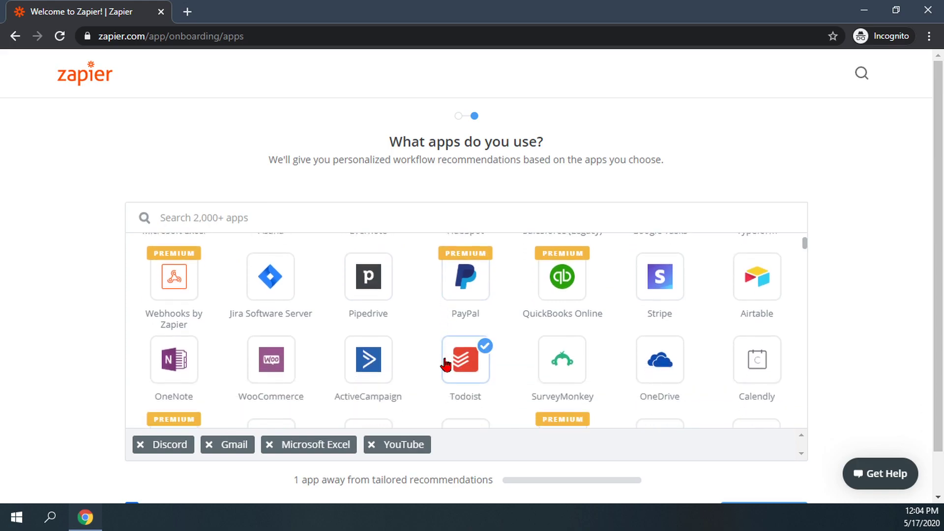
scroll(445, 363, down, 1)
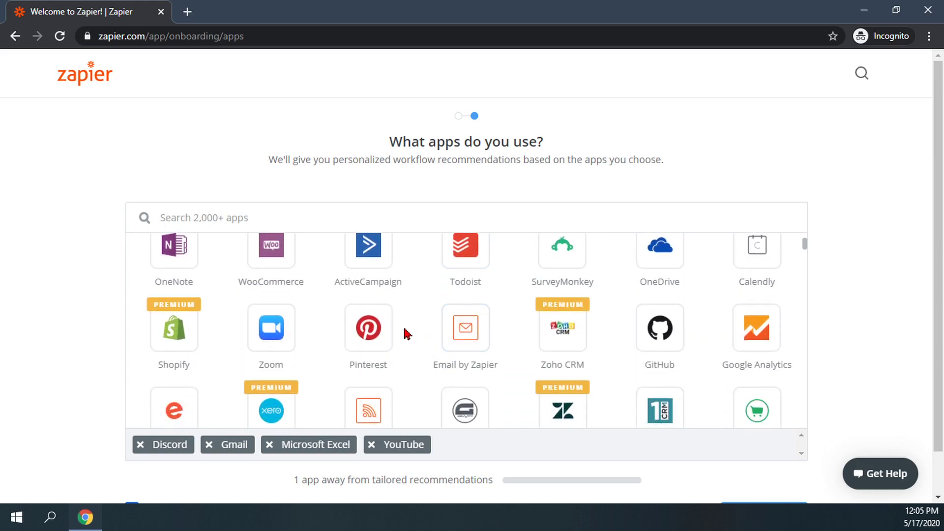
scroll(407, 334, down, 1)
scroll(411, 341, down, 1)
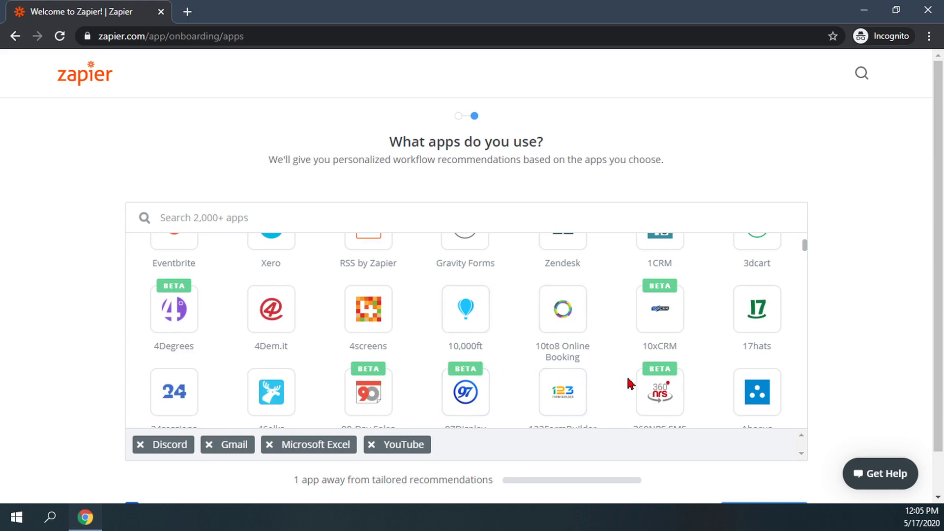
scroll(698, 482, down, 1)
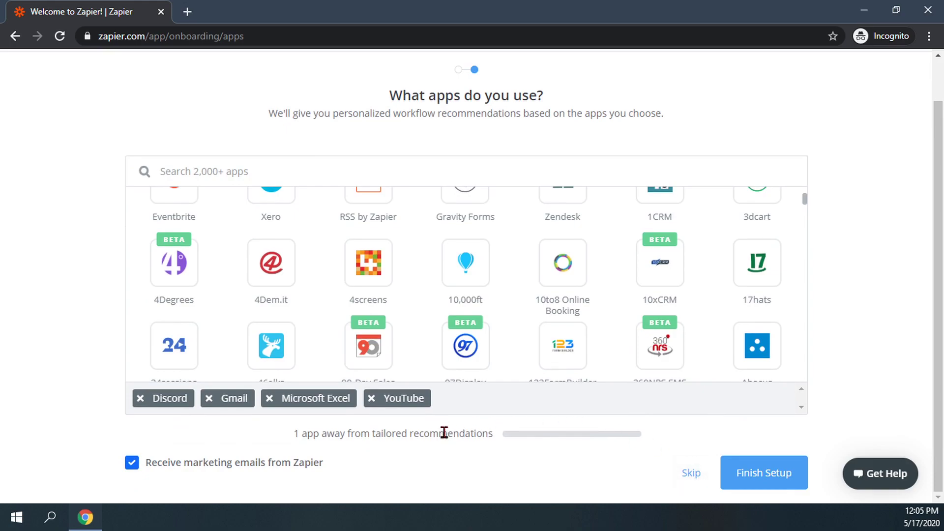
Step: Pick Google Drive as the fifth app and submit Finish Setup
scroll(557, 310, down, 2)
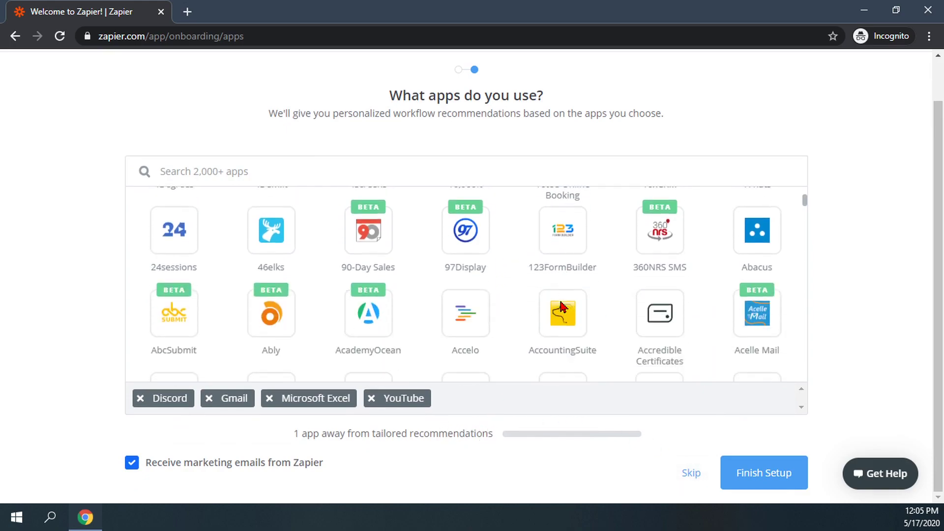
scroll(563, 308, down, 3)
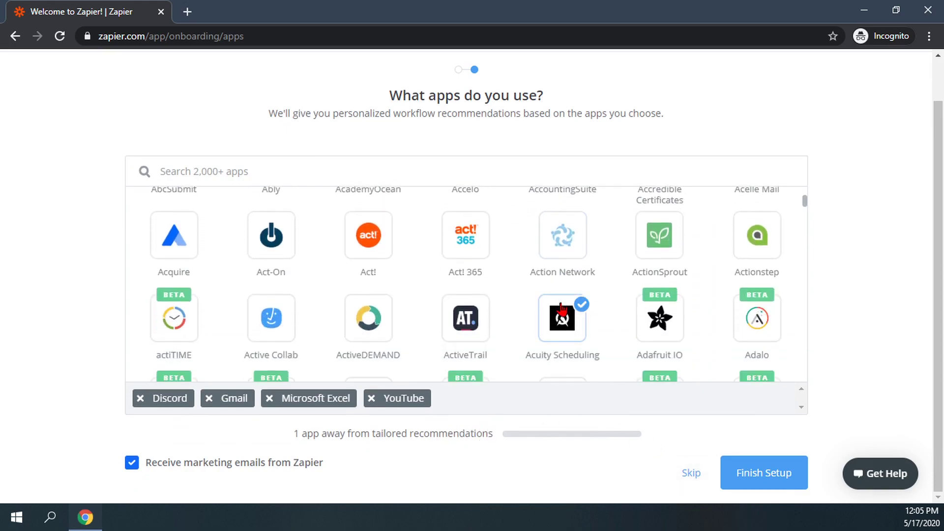
scroll(555, 339, down, 2)
scroll(544, 369, up, 14)
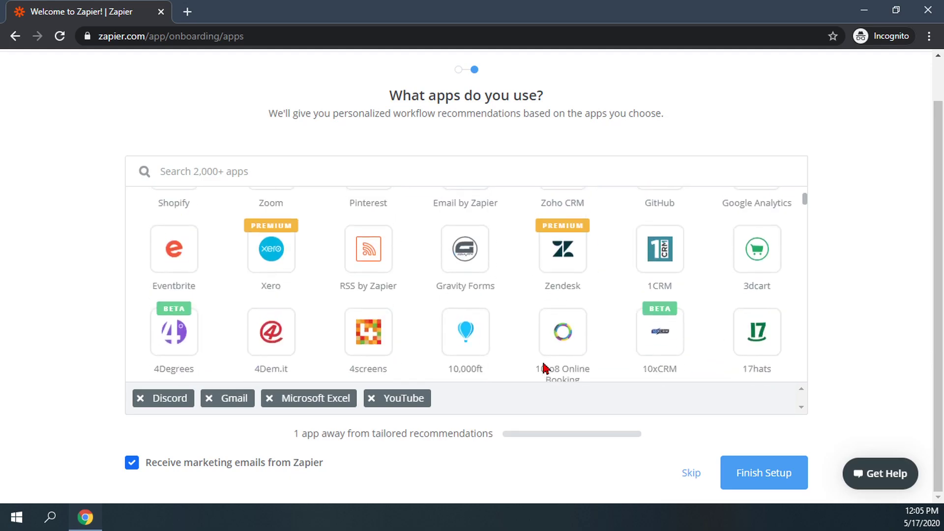
scroll(542, 359, up, 2)
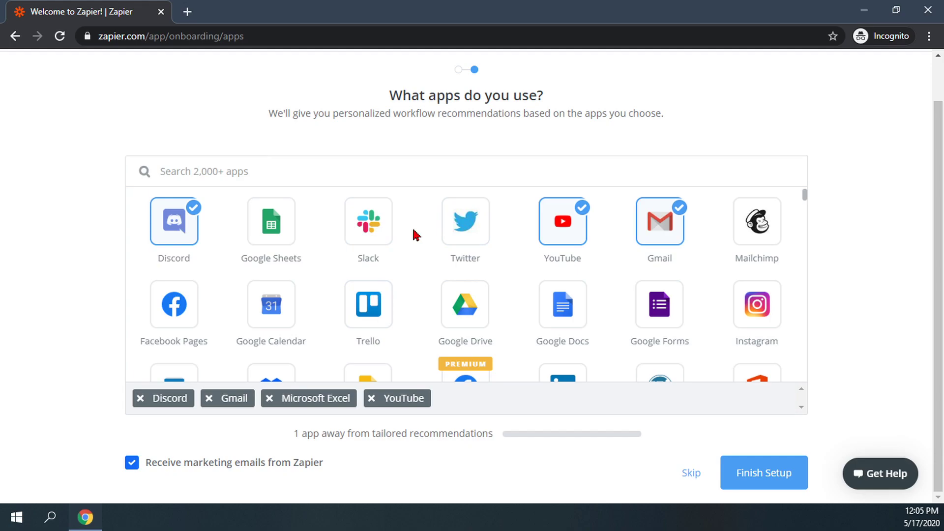
click(464, 303)
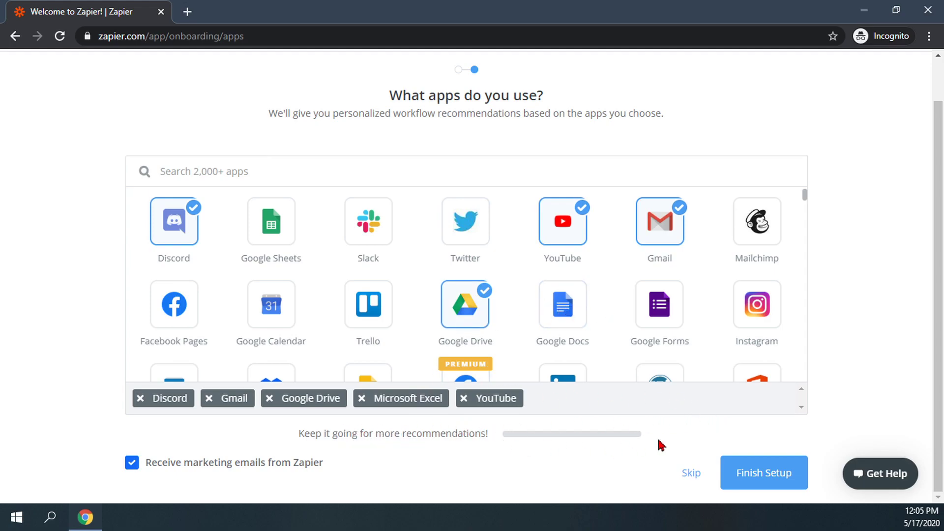
click(776, 471)
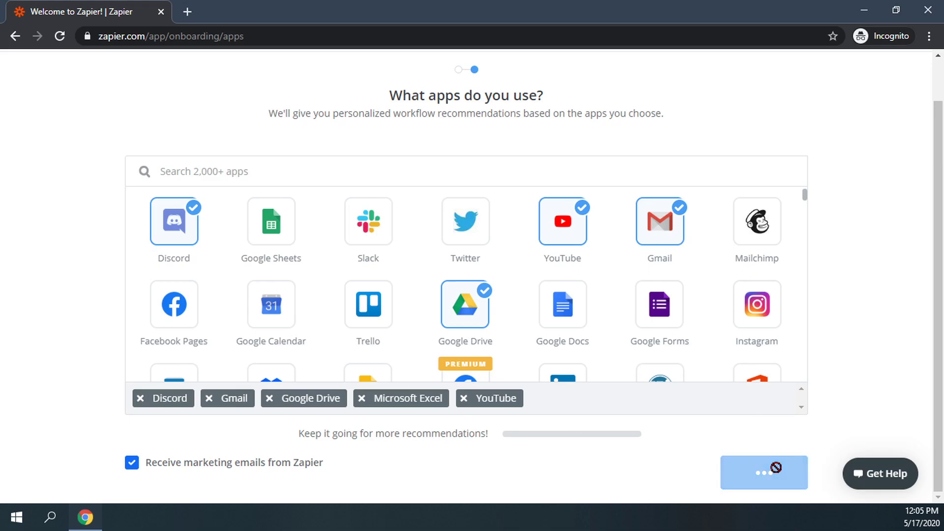